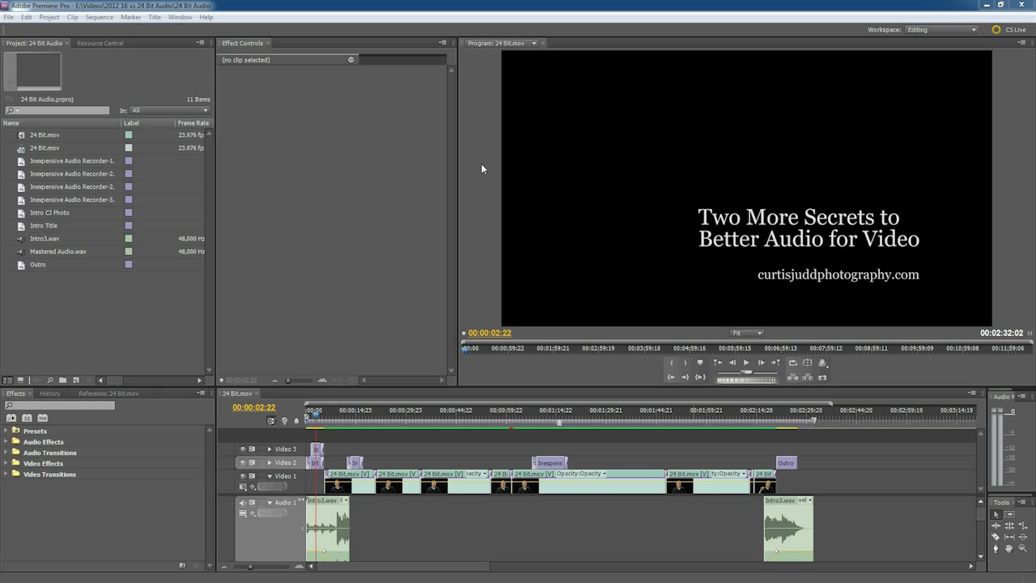
Select the 24 Bit.mov sequence and open its Export Media settings from the File menu.
left_click(243, 419)
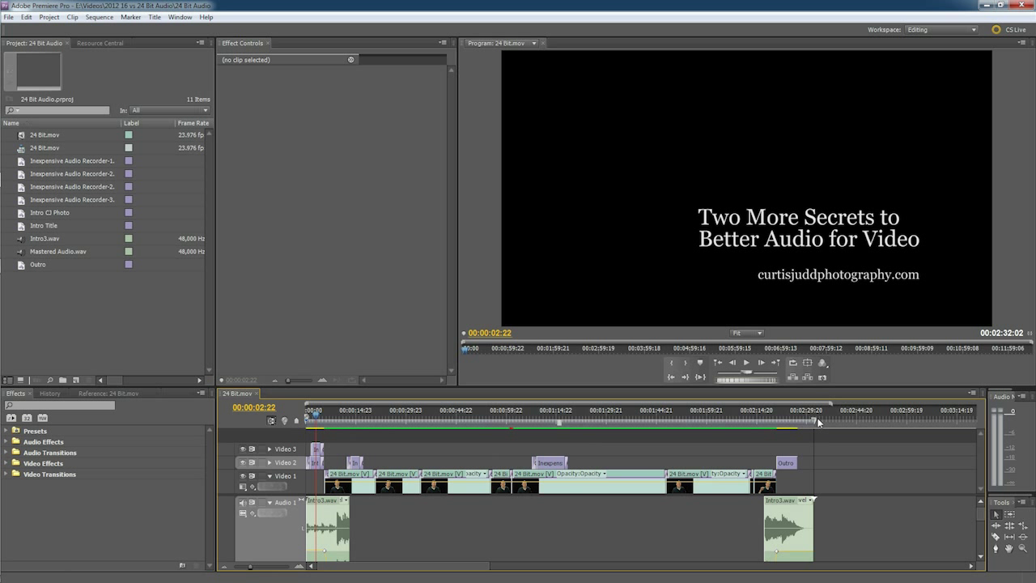
left_click(8, 17)
mouse_move(51, 274)
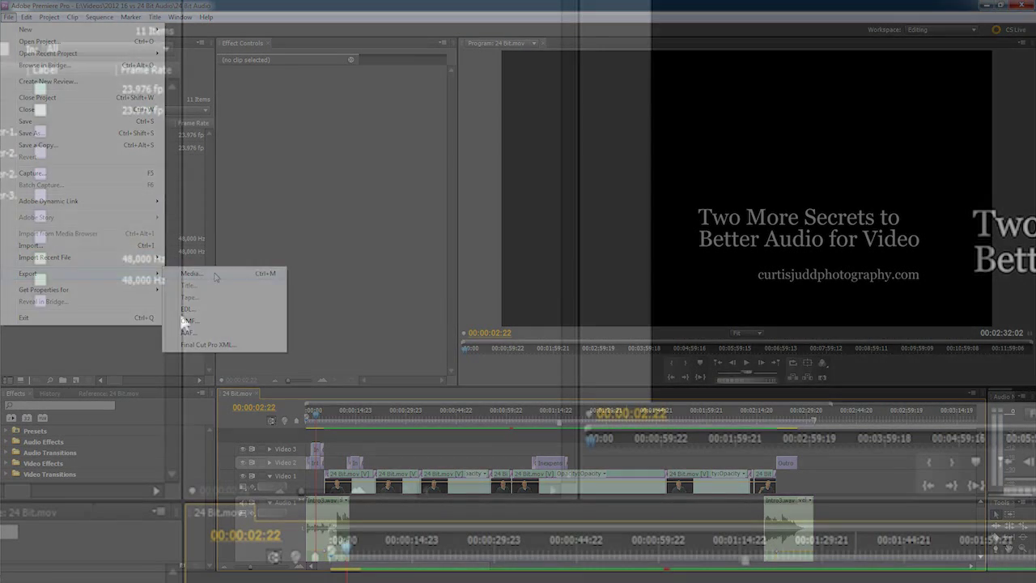
left_click(215, 277)
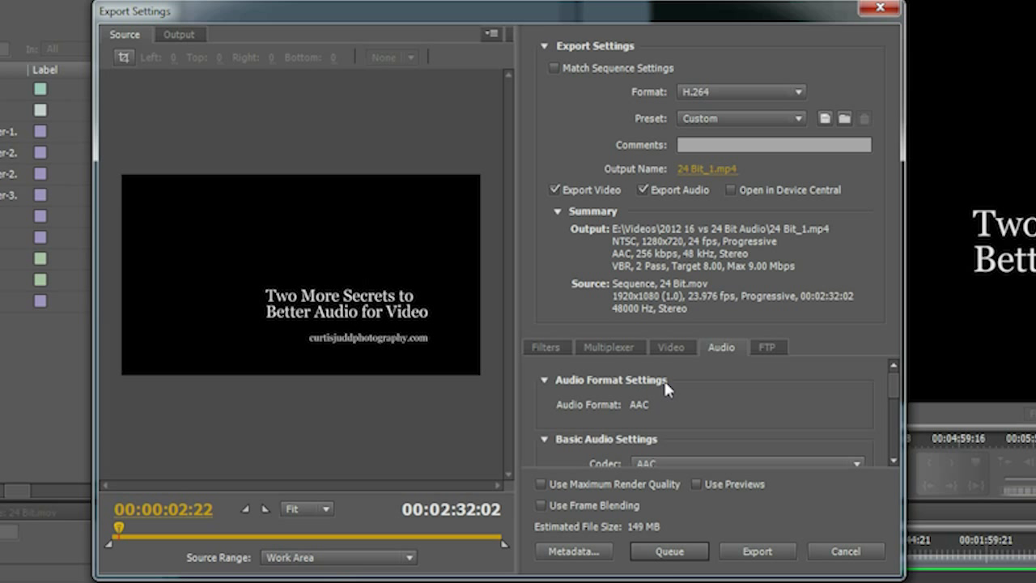
Keep H.264 as the format and apply the YouTube Widescreen HD preset (1280x720, 24 fps).
left_click(798, 92)
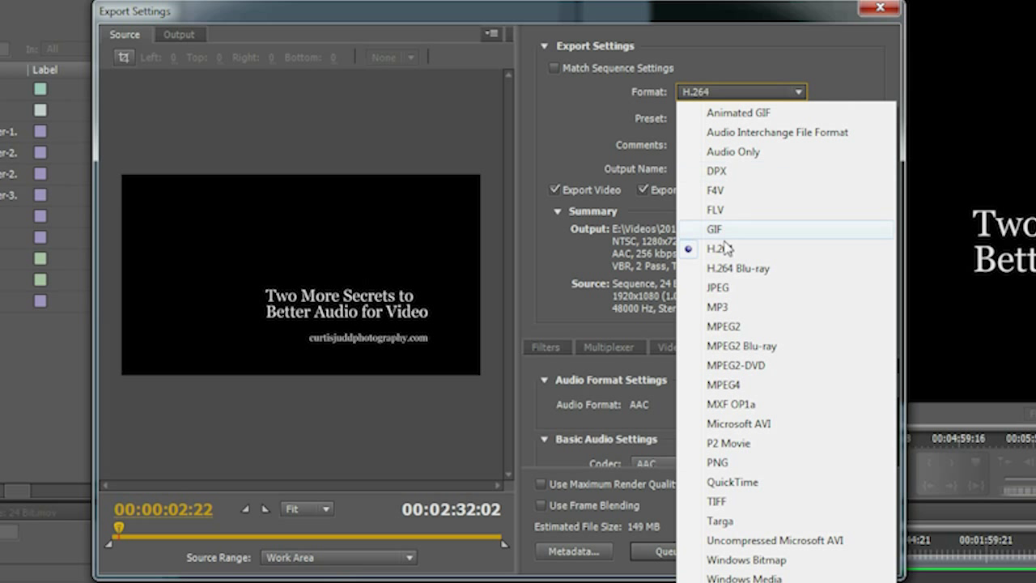
left_click(773, 248)
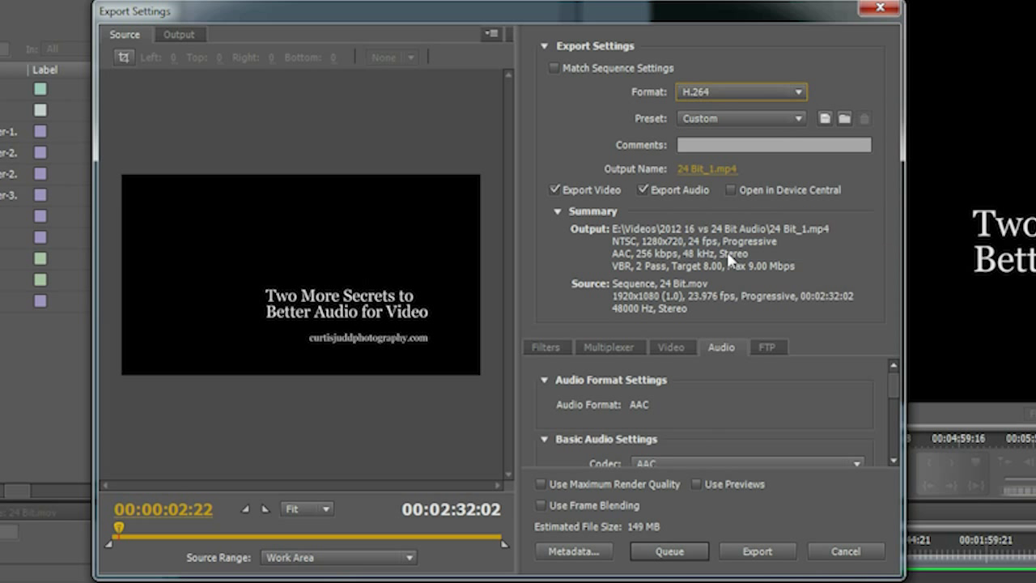
left_click(799, 118)
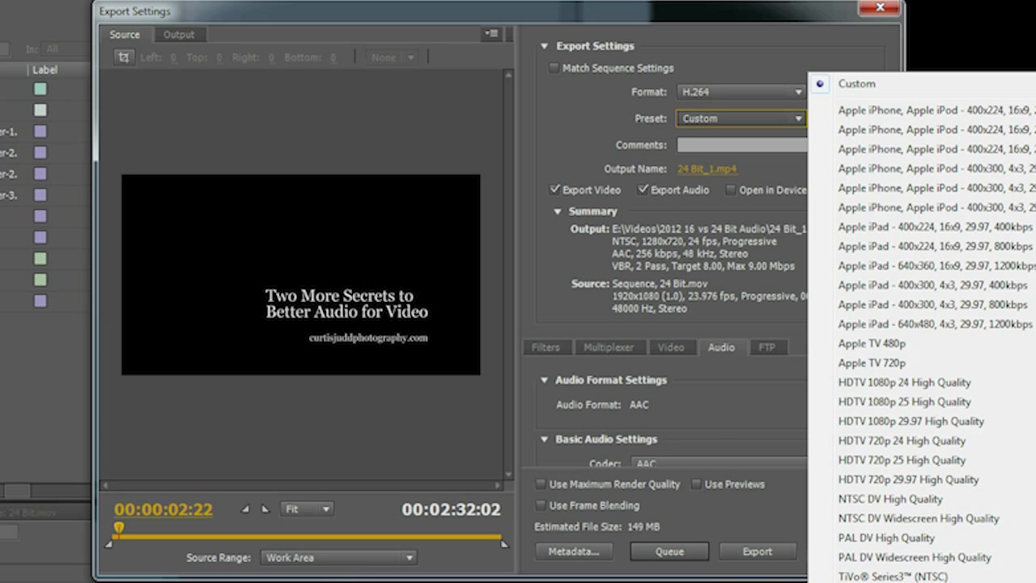
left_click(890, 579)
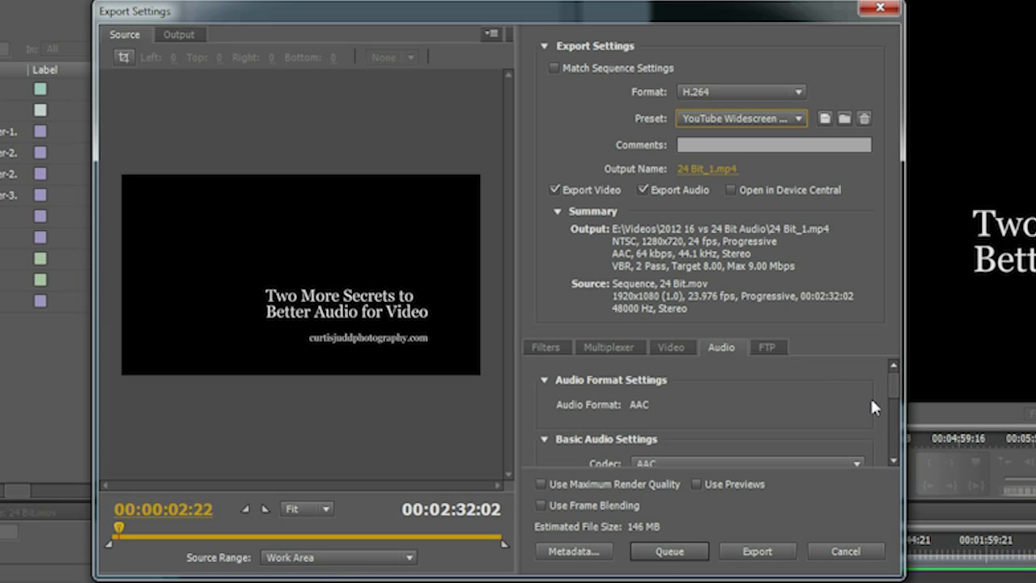
Check the Filters tab, then set the audio sample rate to 48 kHz on the Audio tab.
scroll(893, 396, "down", 2)
left_click_drag(890, 393, 892, 373)
left_click(548, 345)
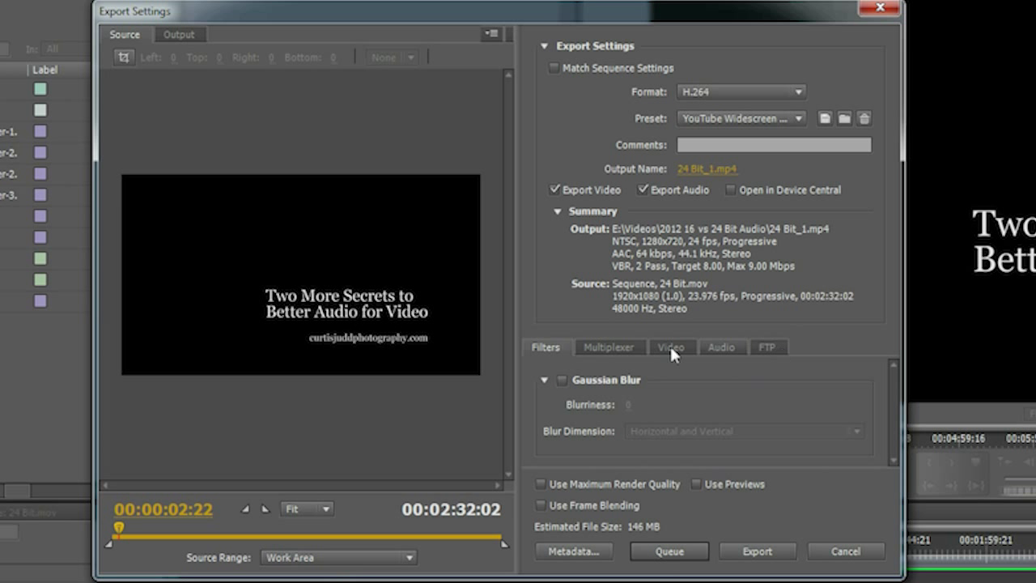
left_click(718, 347)
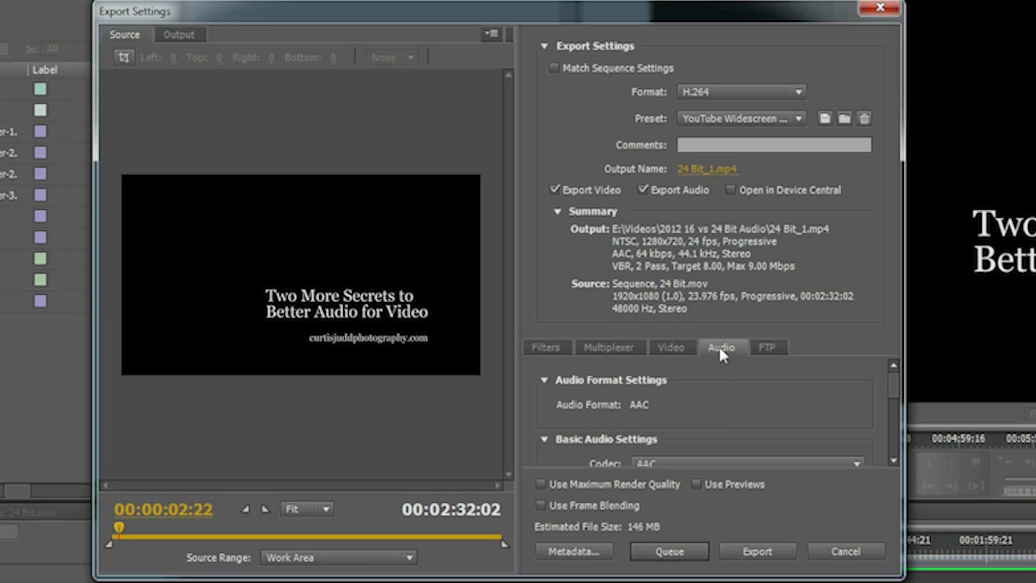
scroll(890, 381, "down", 2)
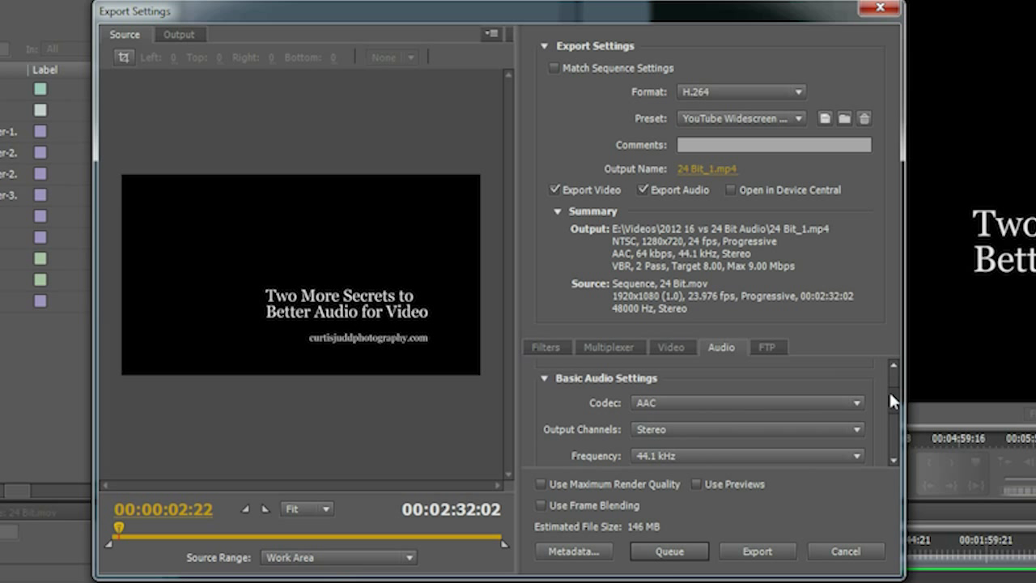
left_click_drag(889, 390, 889, 412)
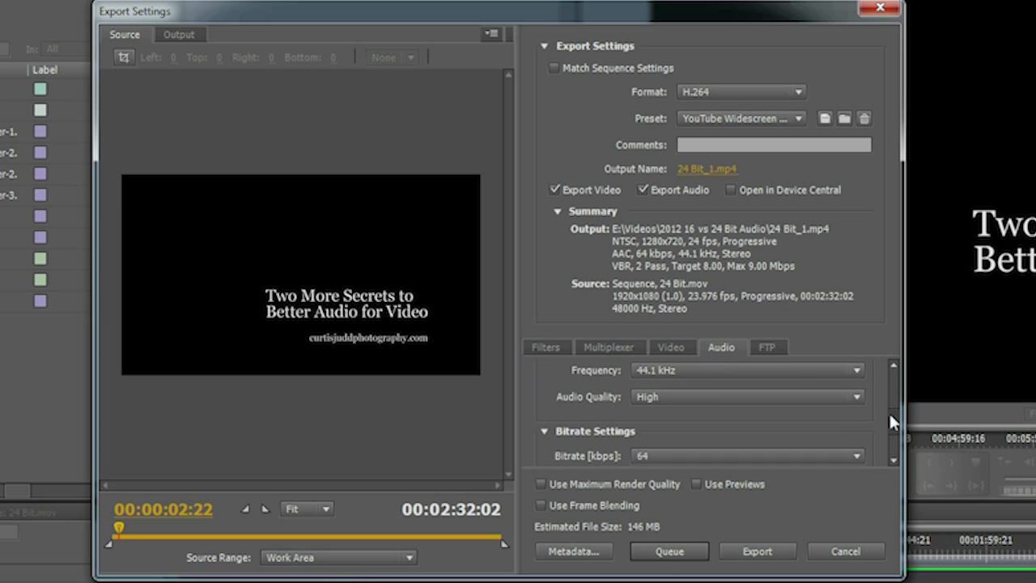
left_click(856, 371)
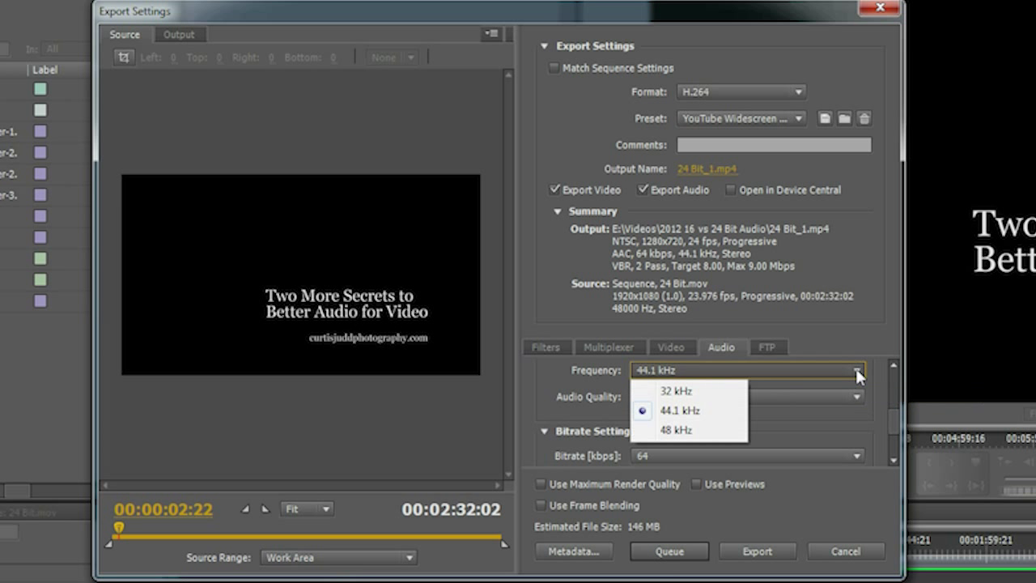
left_click(683, 431)
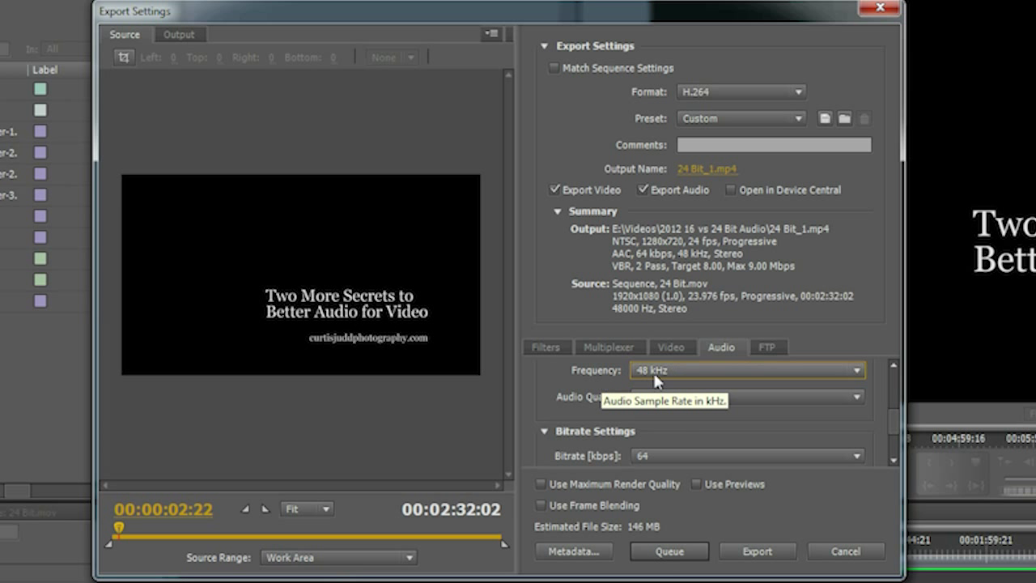
Set the AAC audio bitrate to 256 kbps.
scroll(893, 421, "down", 3)
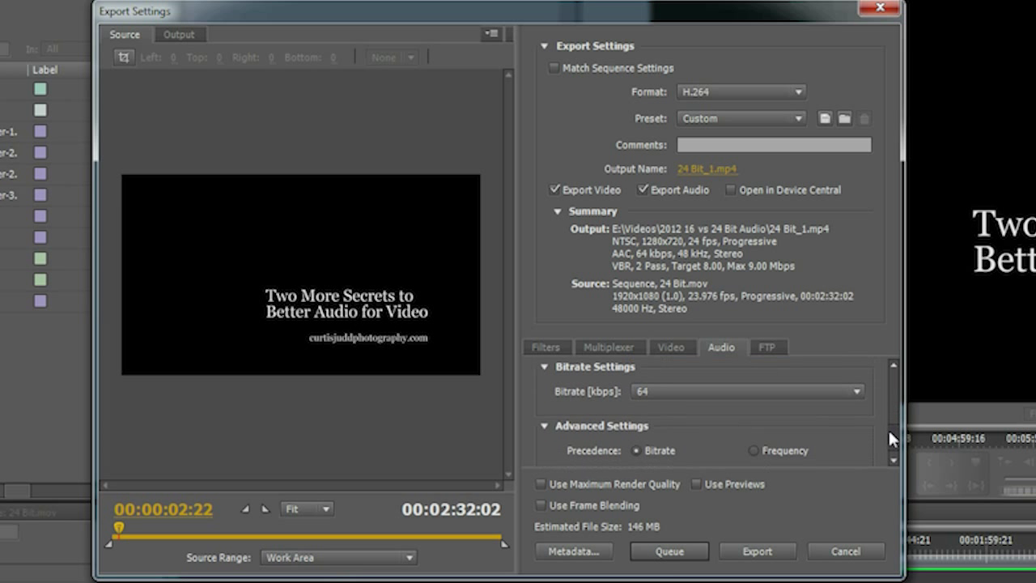
scroll(893, 397, "up", 5)
left_click_drag(893, 386, 889, 432)
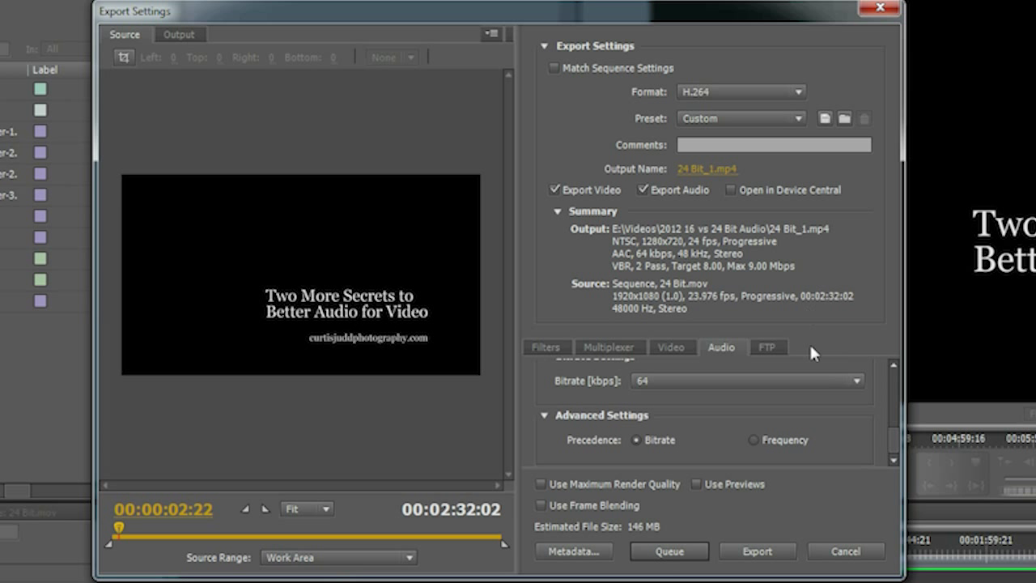
left_click(858, 383)
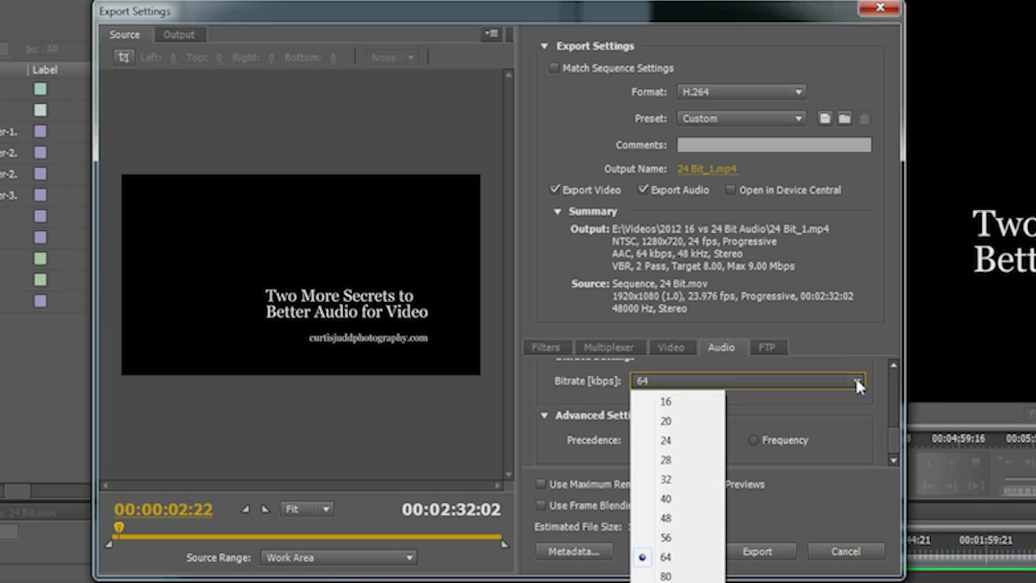
left_click(666, 580)
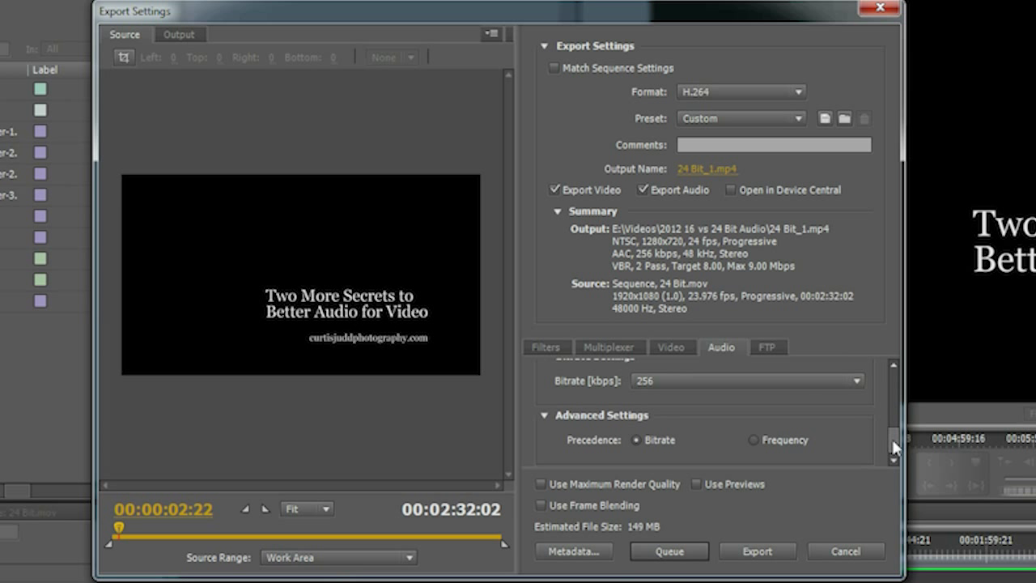
left_click_drag(891, 436, 891, 434)
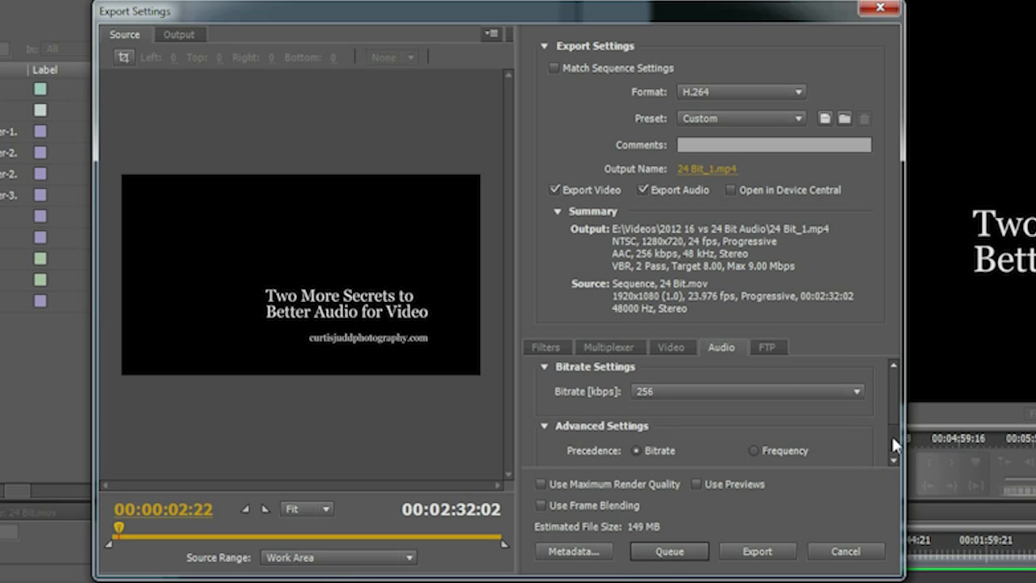
left_click(856, 389)
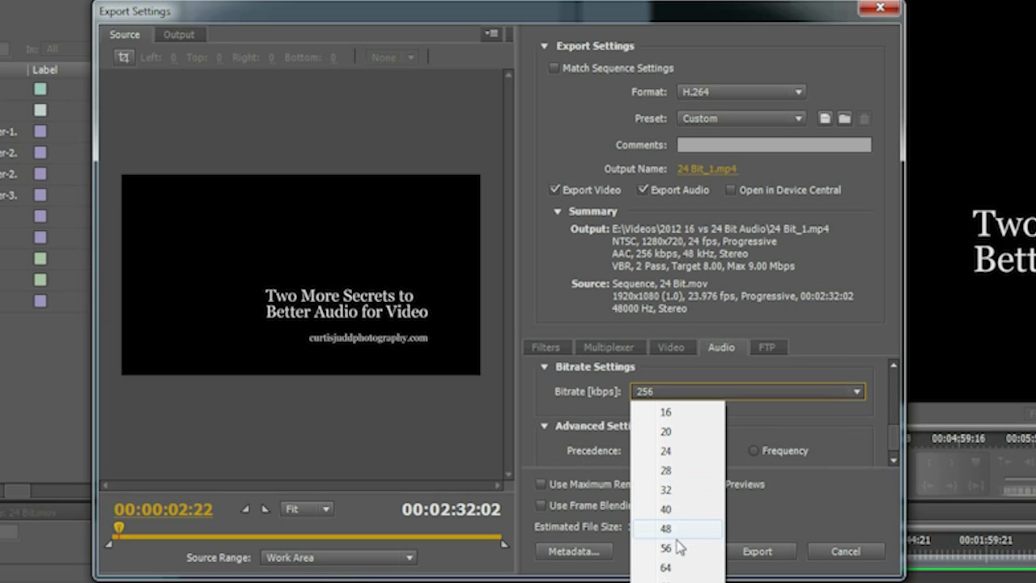
left_click(672, 567)
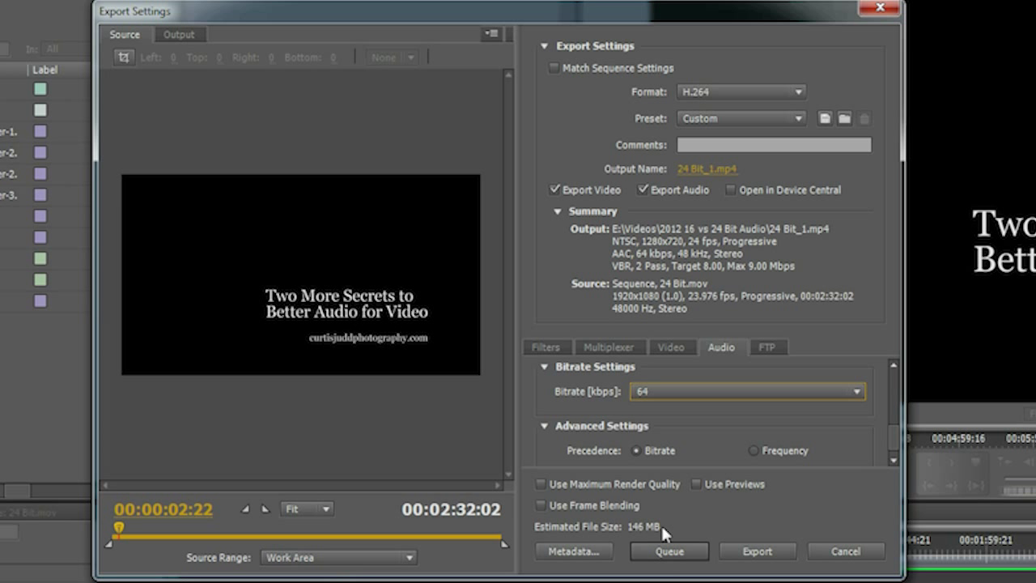
left_click(857, 391)
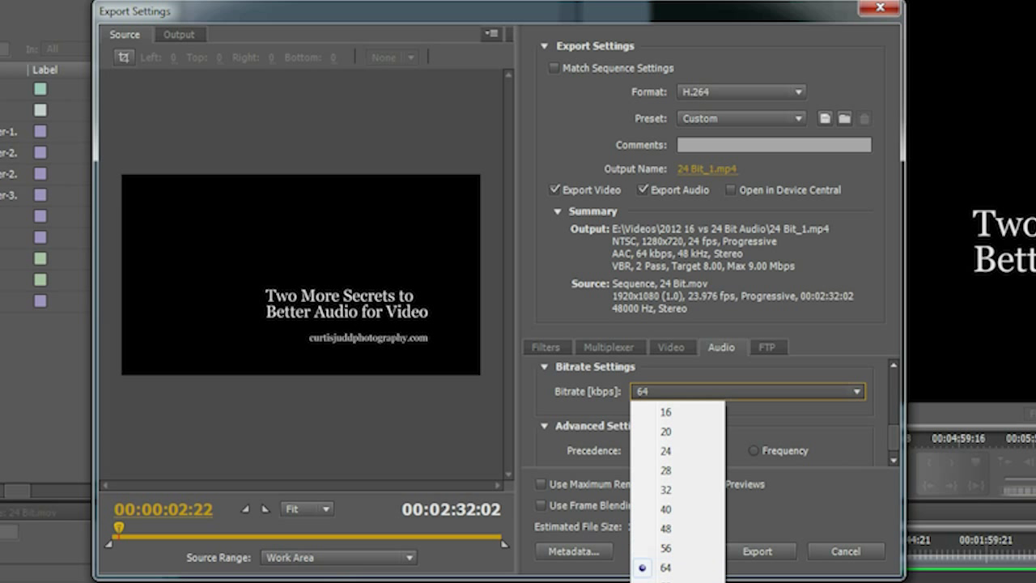
left_click(665, 582)
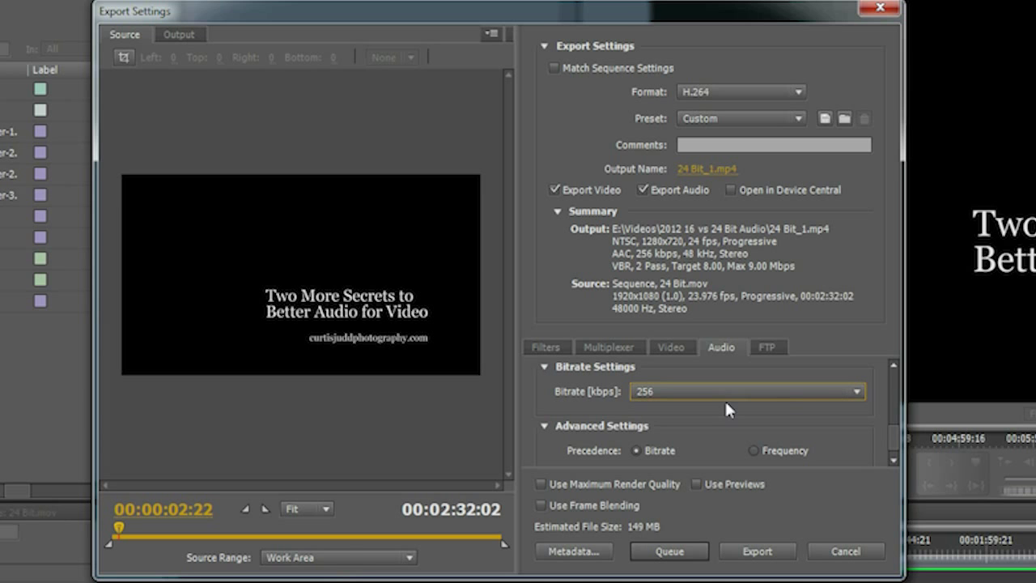
Queue the H.264 export in Media Encoder and minimize the encoder window.
left_click(666, 551)
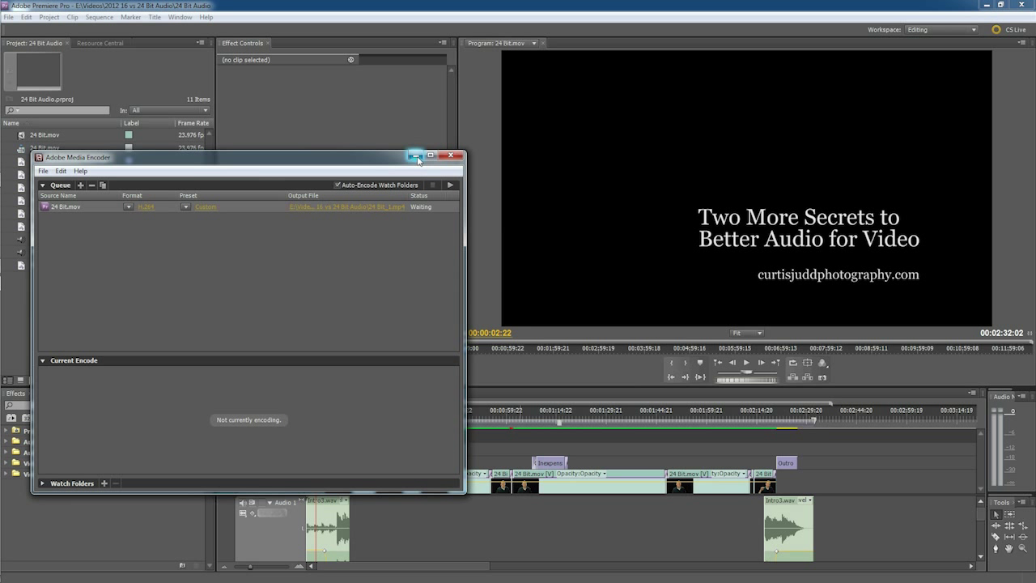
left_click(415, 155)
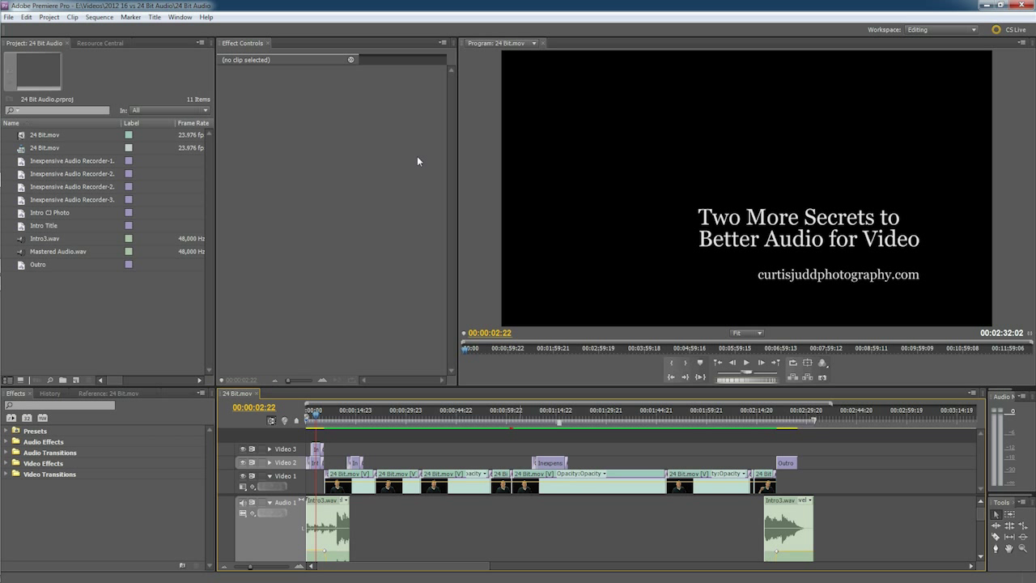
Select the first 24 Bit.mov clip and inspect its Colorista Free and Unsharp Mask (Amount 100.0) effects.
left_click(360, 490)
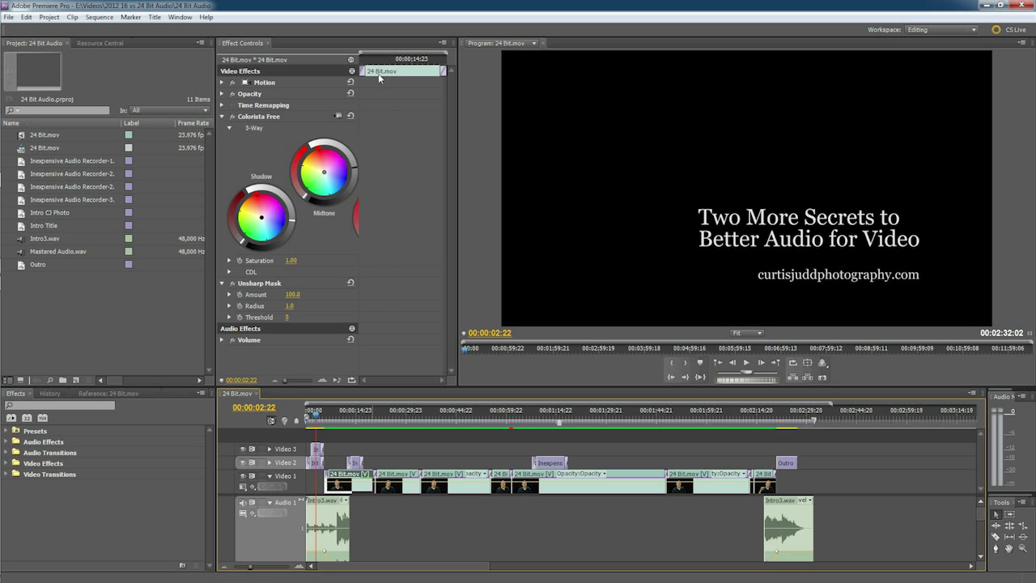
left_click(352, 59)
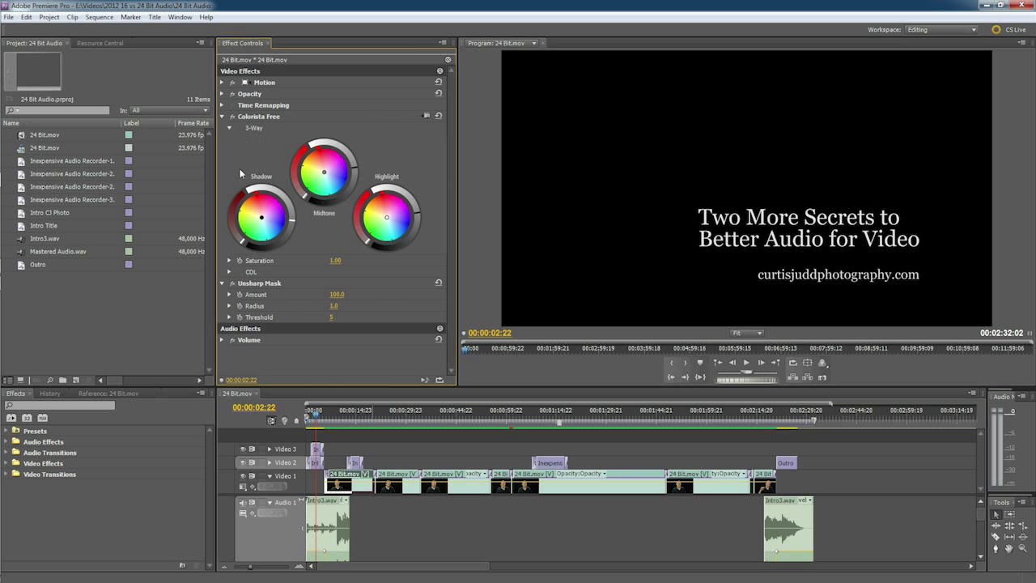
left_click(242, 285)
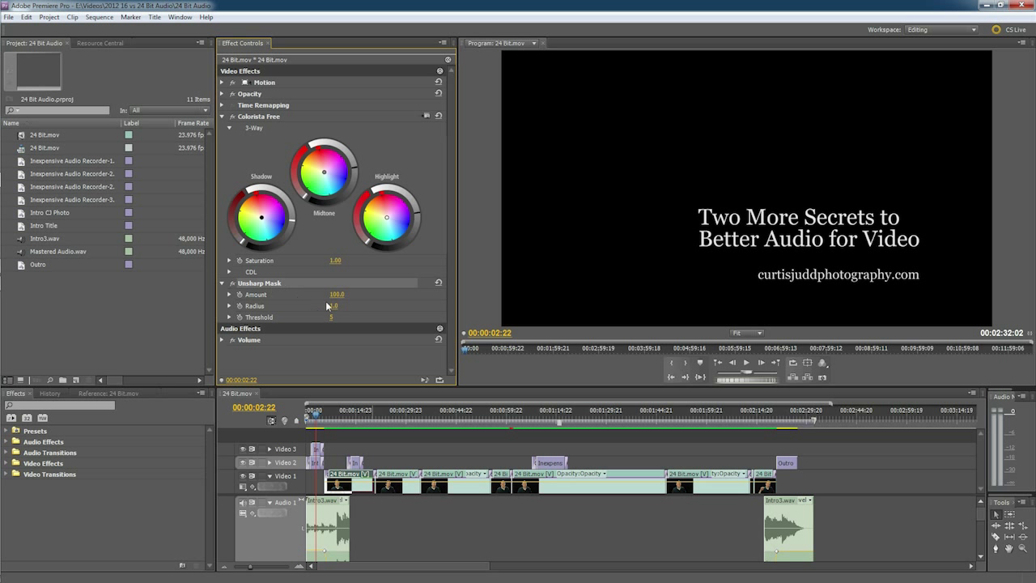
mouse_move(339, 299)
left_mouse_down()
mouse_move(352, 296)
mouse_move(337, 296)
left_mouse_up()
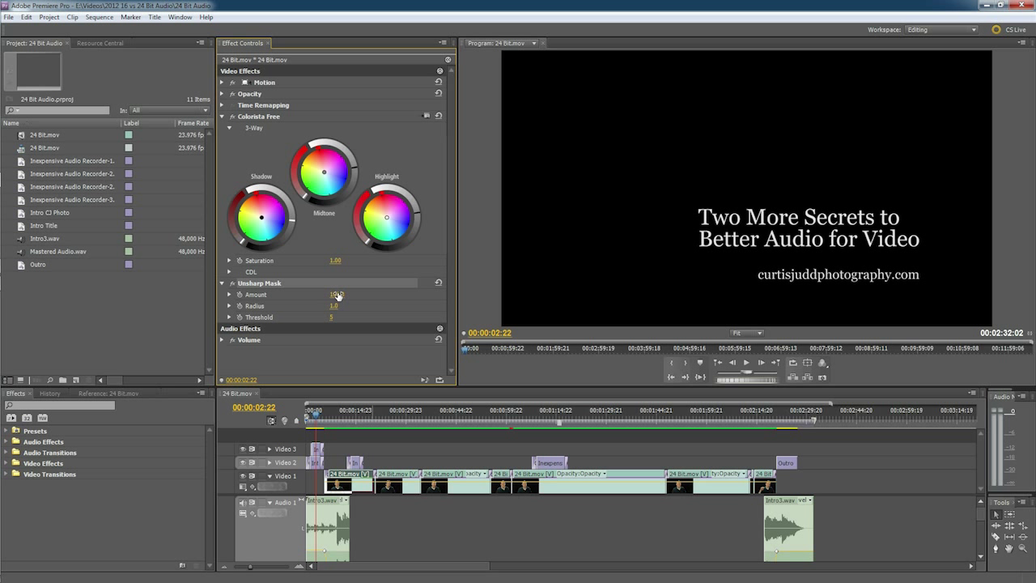